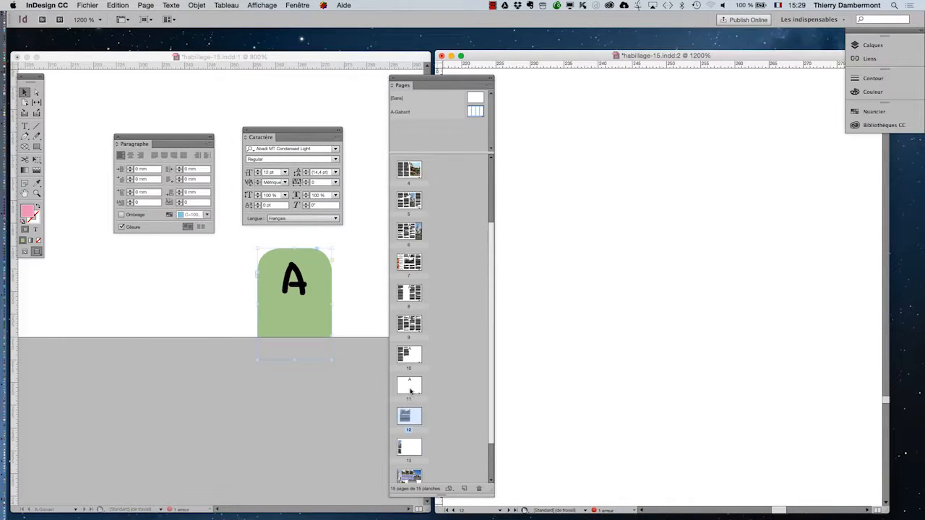
# Step: Display page 11 in the second window and set the font size of the page-number marker on the A-Gabarit master to 16 pt
pyautogui.doubleClick(409, 388)
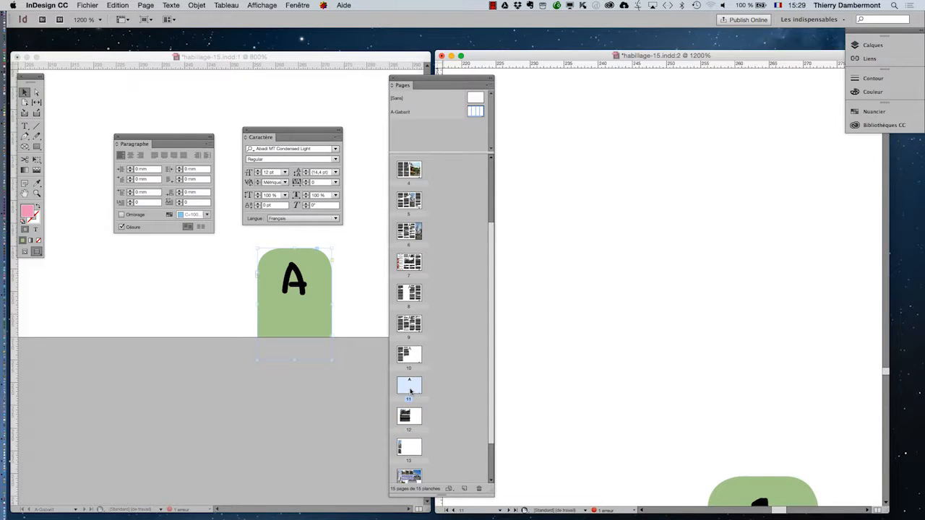
pyautogui.scroll(-3, 705, 414)
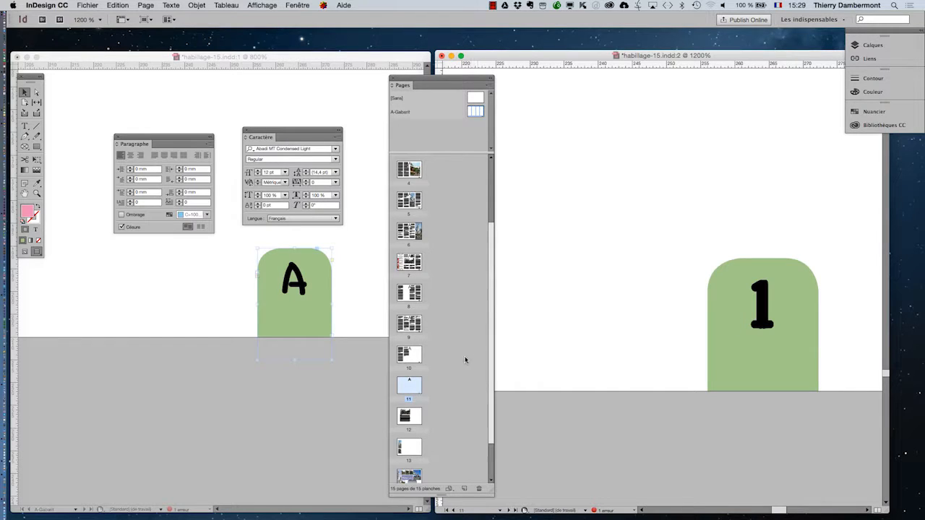
pyautogui.click(303, 298)
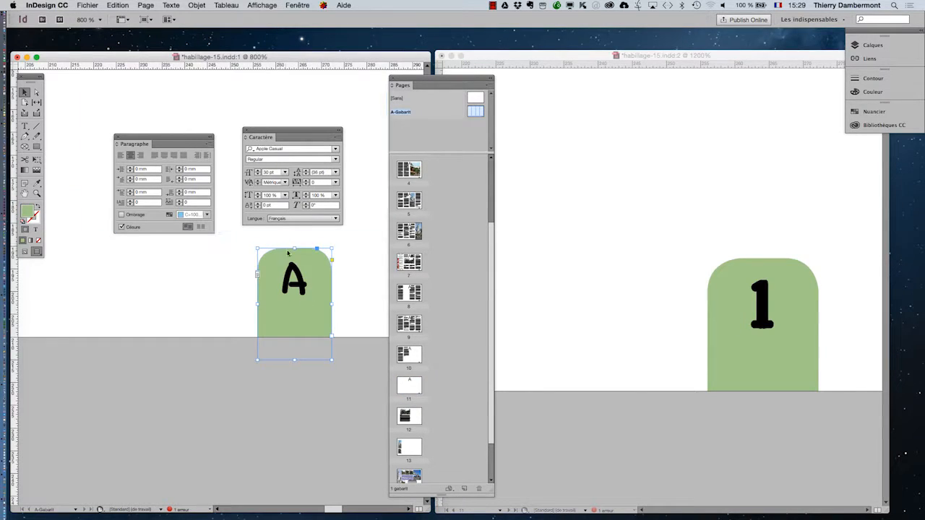
pyautogui.click(258, 175)
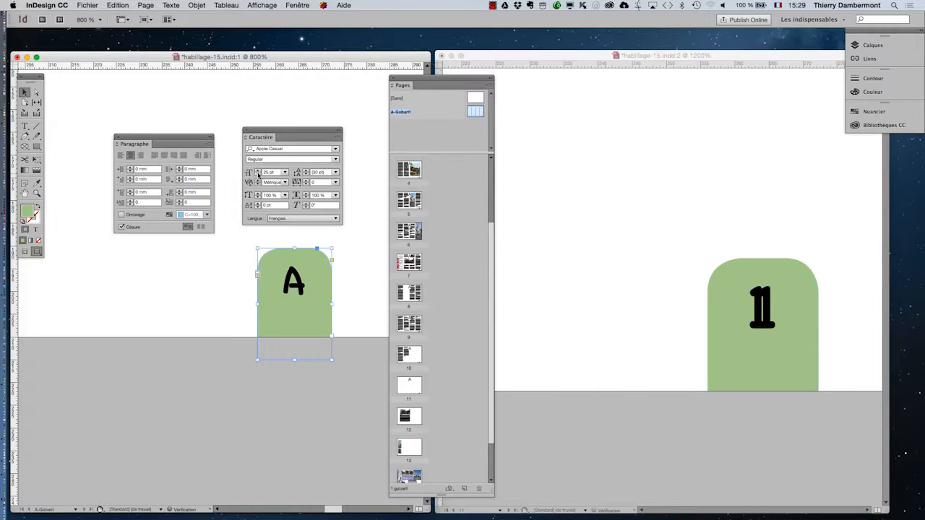
pyautogui.click(257, 174)
pyautogui.click(258, 174)
pyautogui.click(257, 175)
pyautogui.click(257, 175)
pyautogui.click(257, 175)
pyautogui.click(257, 175)
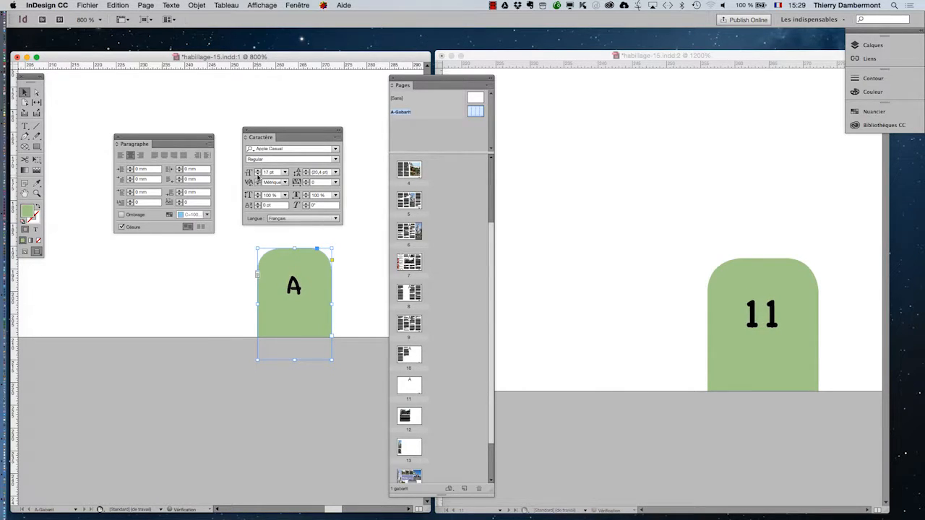
pyautogui.click(257, 175)
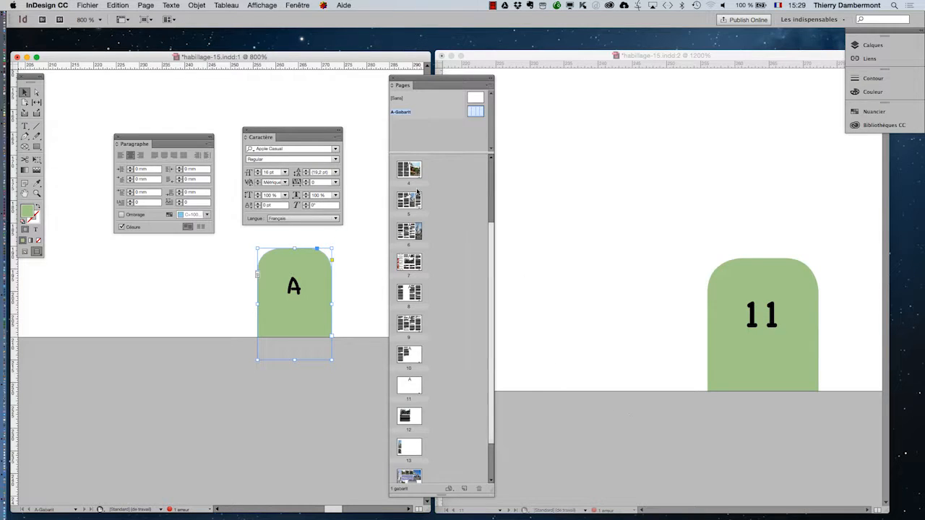
# Step: Go to page 1 and set its section's page numbering to start at 50
pyautogui.scroll(3, 436, 208)
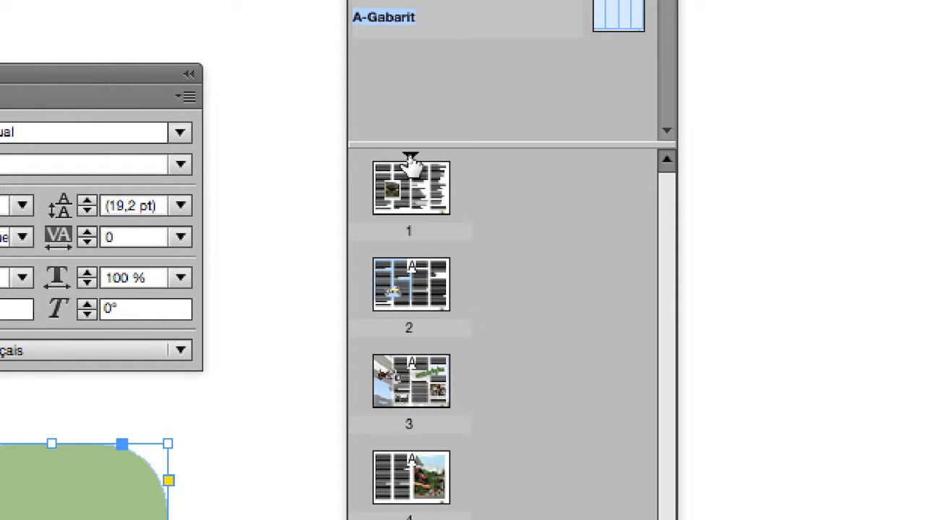
pyautogui.click(425, 181)
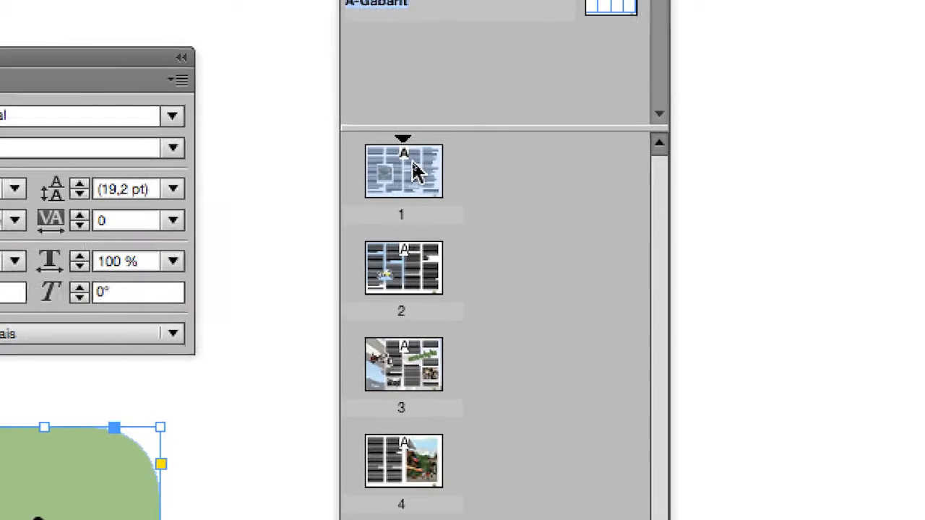
pyautogui.doubleClick(423, 173)
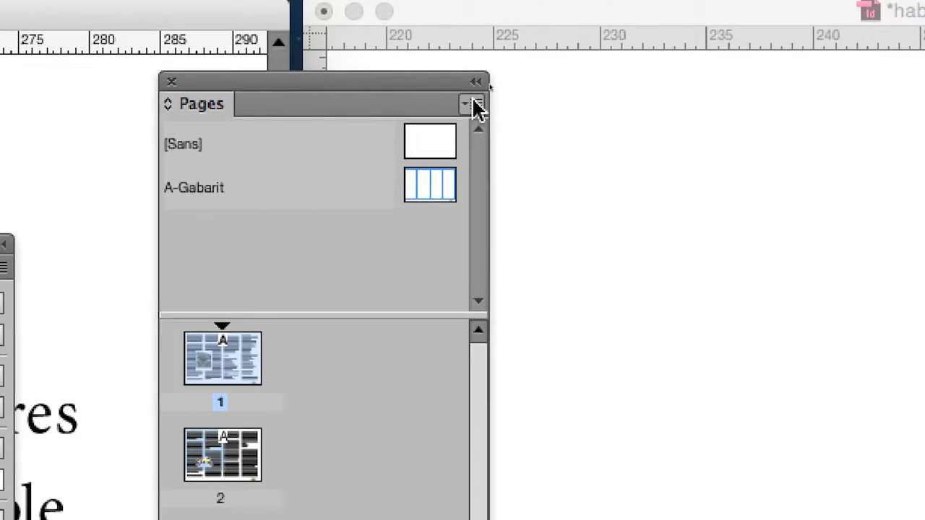
pyautogui.click(476, 106)
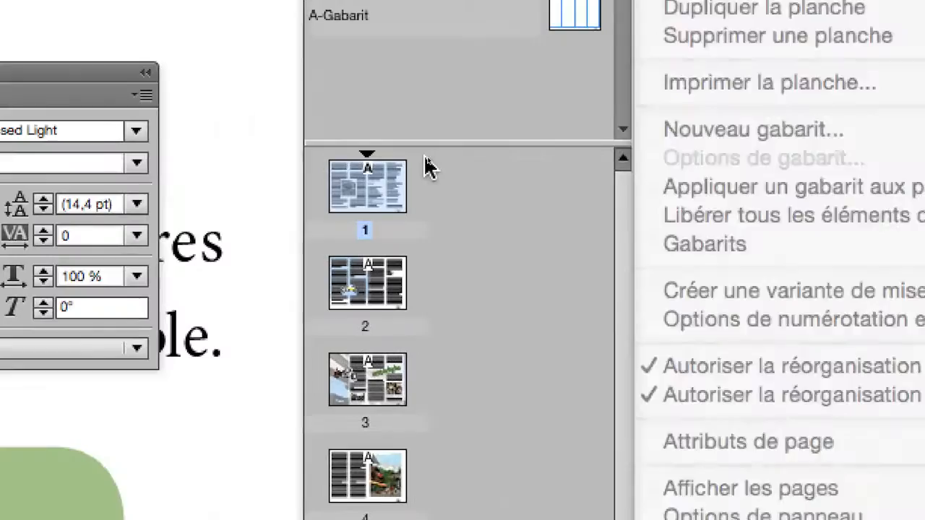
pyautogui.click(197, 69)
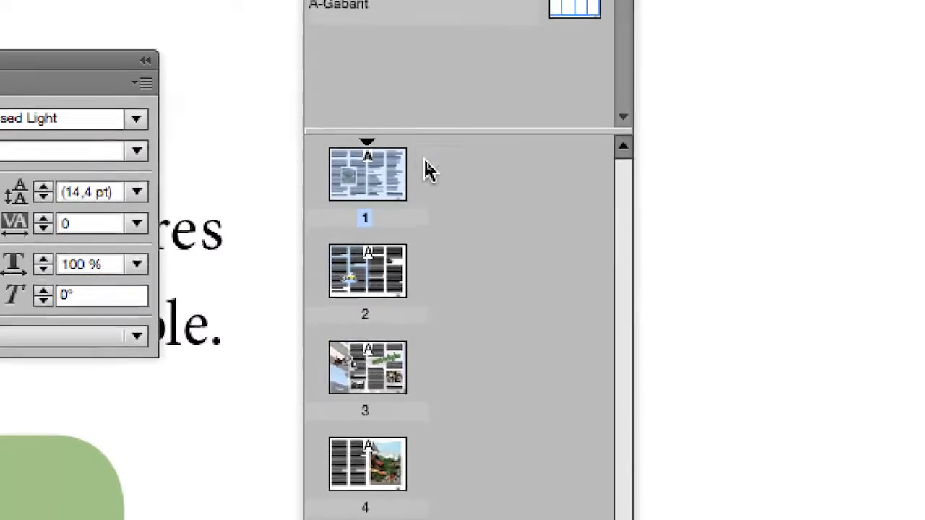
pyautogui.doubleClick(410, 161)
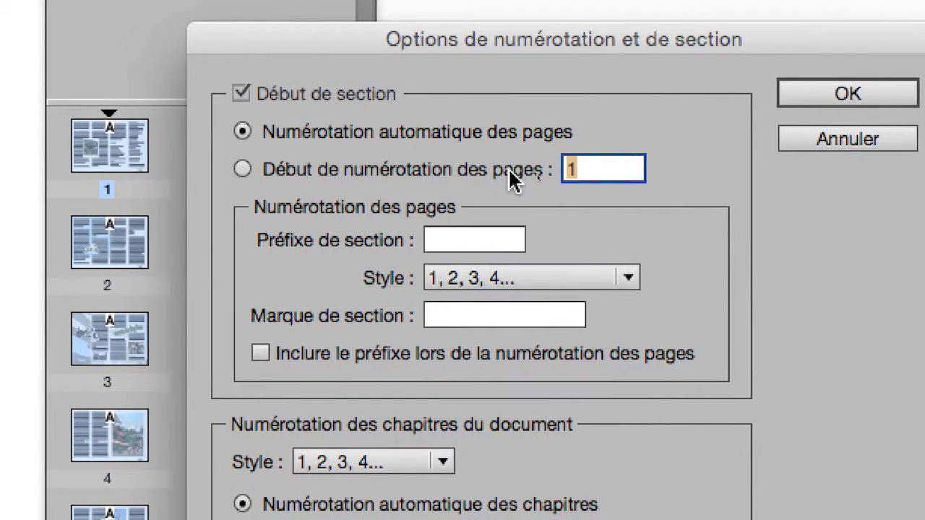
pyautogui.click(511, 174)
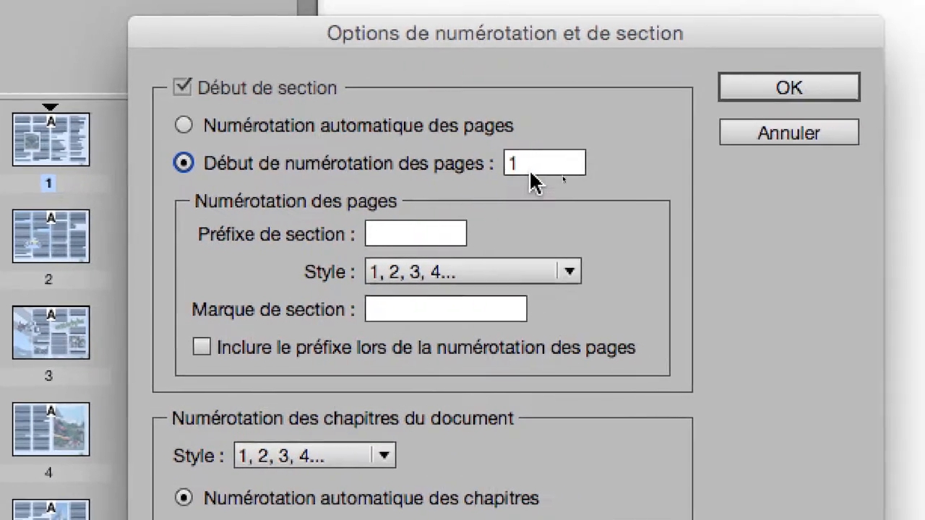
pyautogui.moveTo(584, 172); pyautogui.dragTo(538, 172)
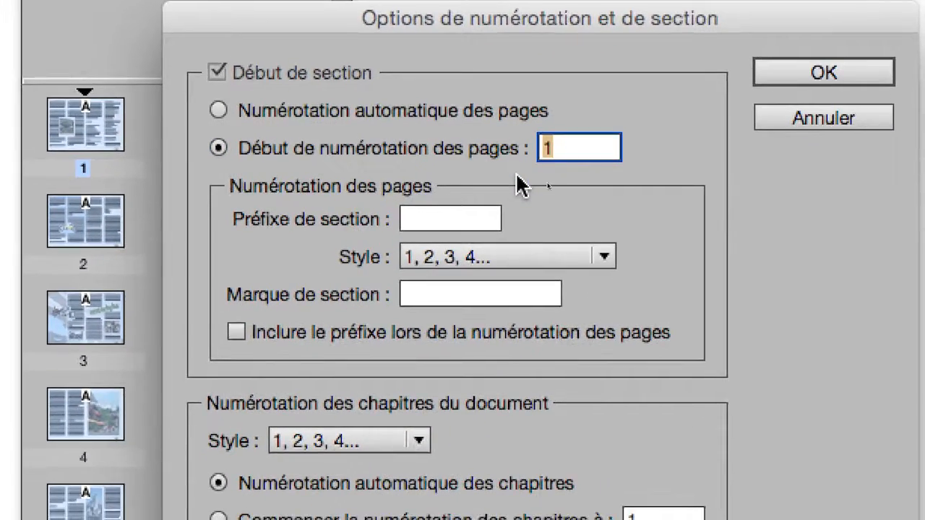
pyautogui.write('4')
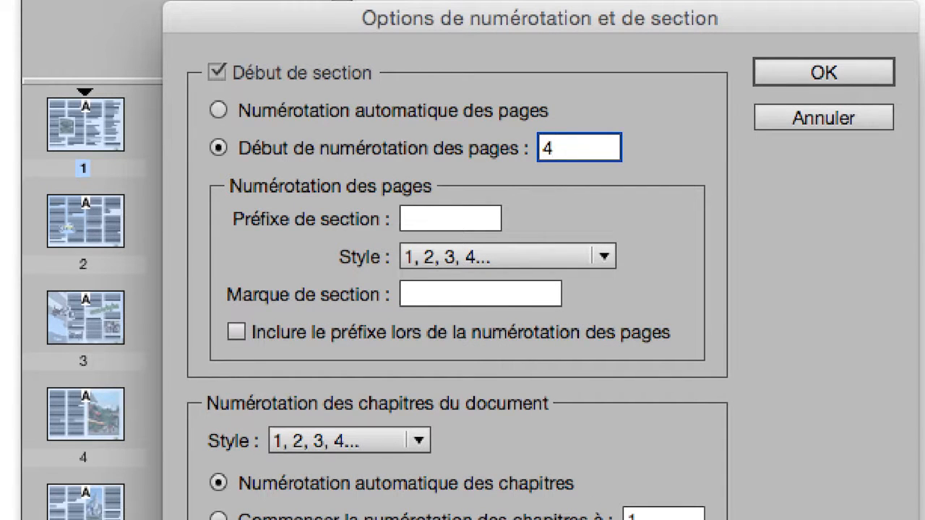
pyautogui.press('BackSpace')
pyautogui.write('50')
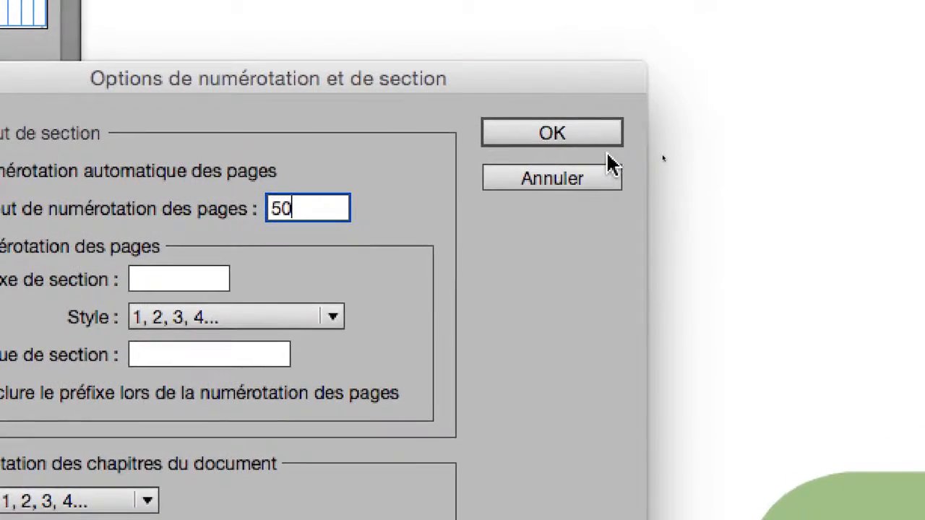
pyautogui.click(831, 75)
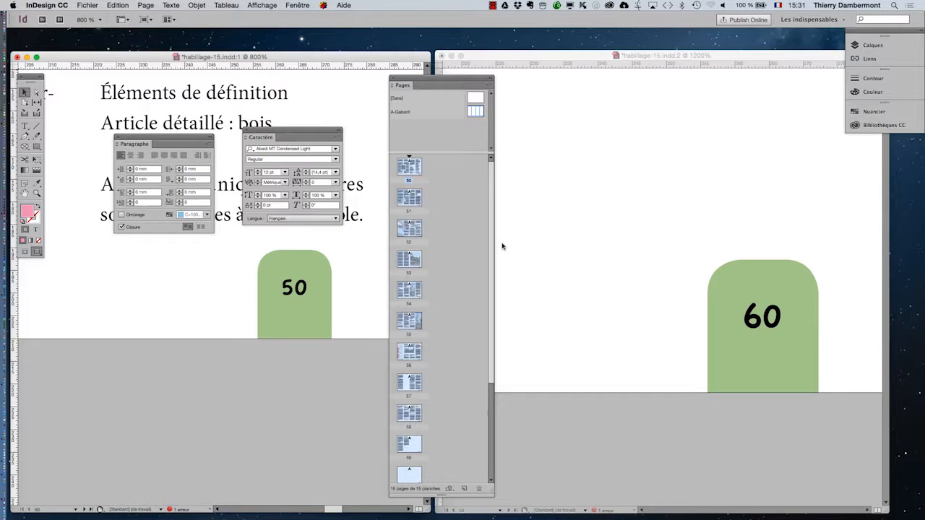
# Step: Review the numbering and section options of the section starting at page 50 without changing them
pyautogui.moveTo(489, 275); pyautogui.dragTo(491, 183)
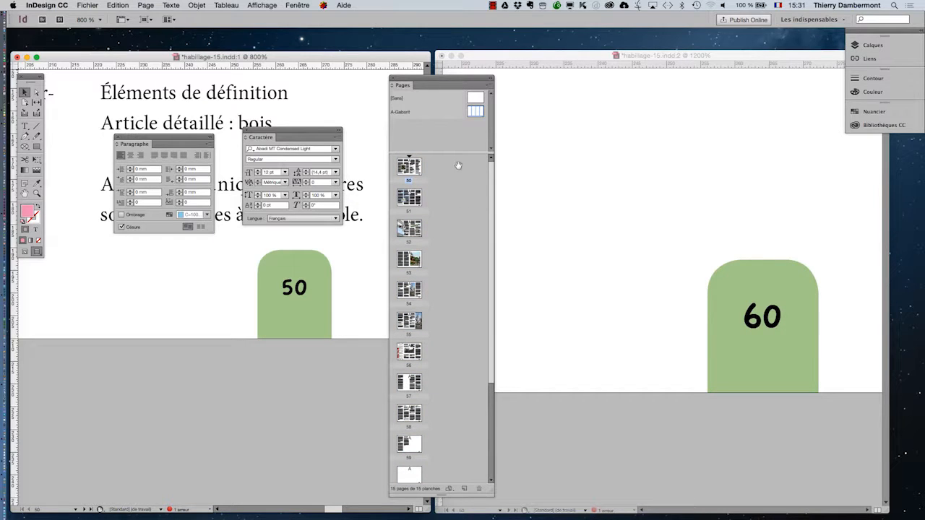
pyautogui.moveTo(490, 190); pyautogui.dragTo(501, 174)
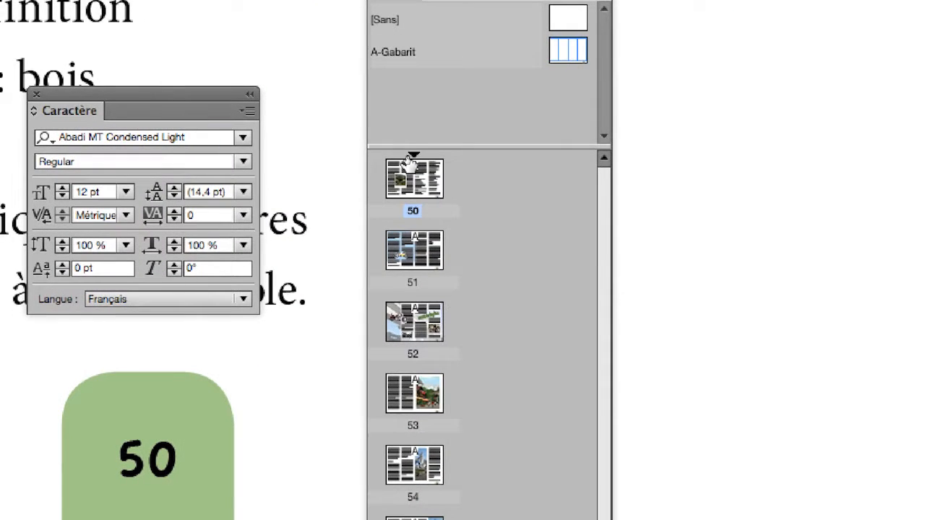
pyautogui.doubleClick(409, 162)
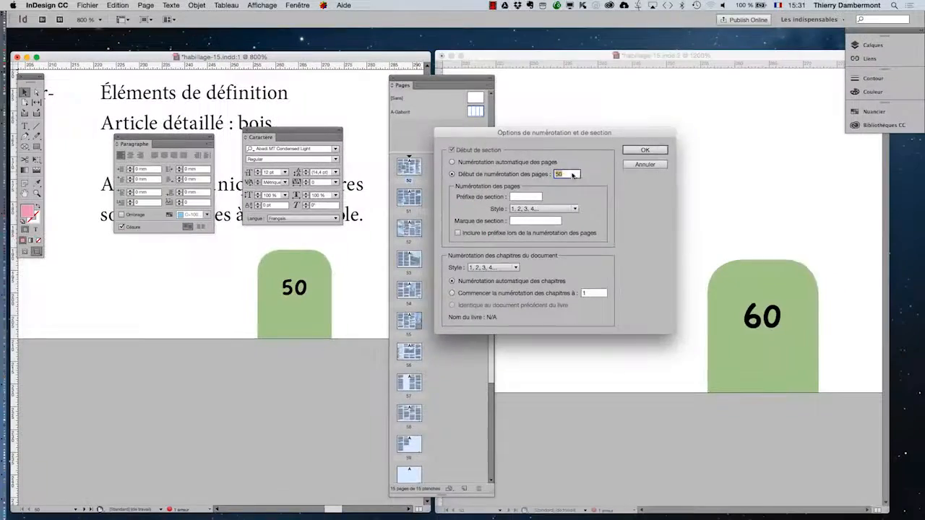
pyautogui.click(679, 116)
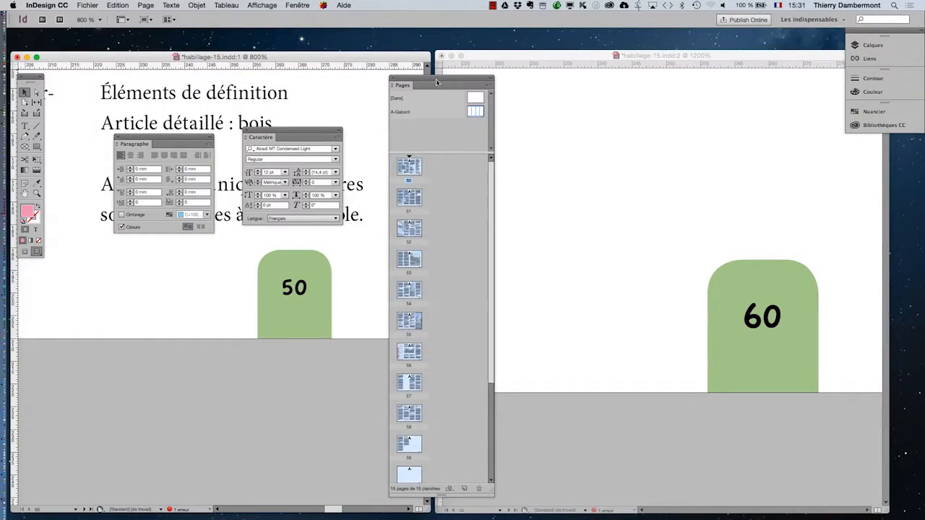
# Step: Open the A-Gabarit master, select its green page-number frame and move the Character panel beside the page number in the second window
pyautogui.moveTo(435, 78); pyautogui.dragTo(437, 76)
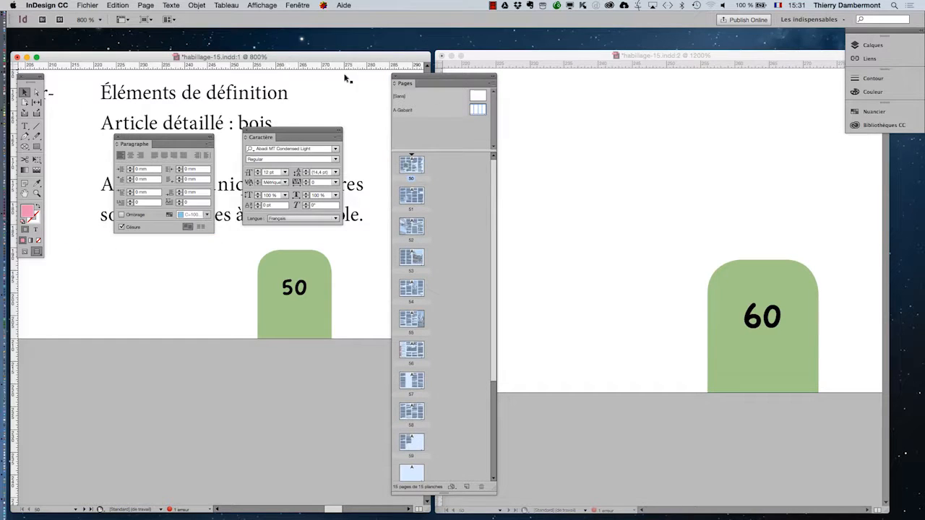
pyautogui.doubleClick(483, 110)
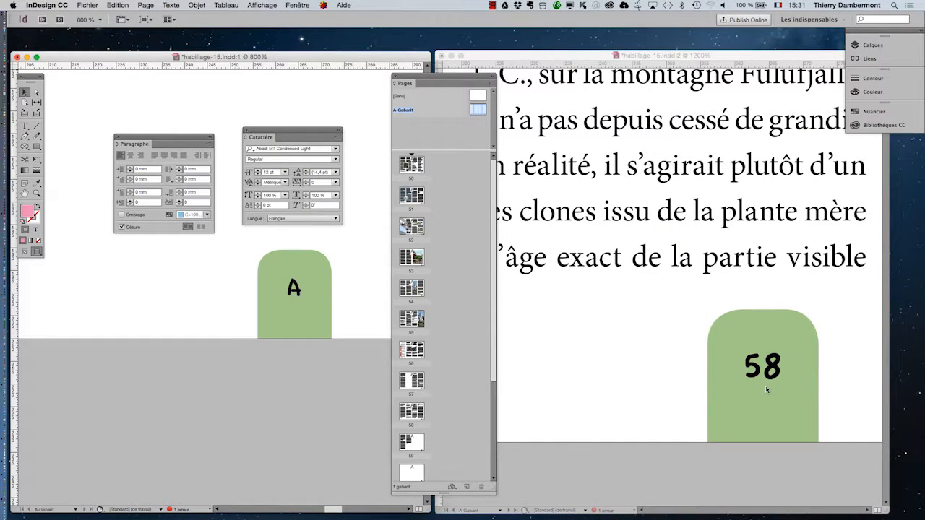
pyautogui.click(318, 304)
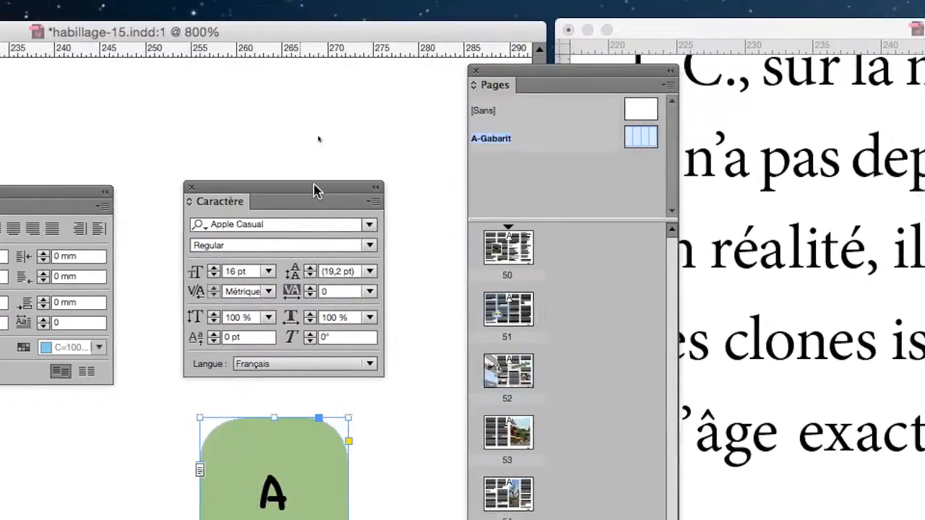
pyautogui.moveTo(315, 190); pyautogui.dragTo(847, 517)
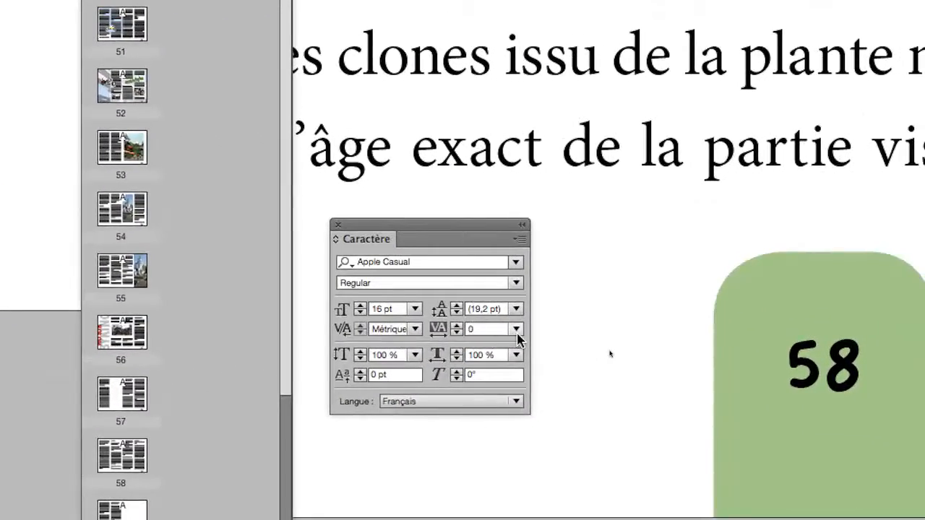
# Step: Try tracking values of -25, -100, 25, 200 and 100 on the page-number marker
pyautogui.click(548, 335)
pyautogui.click(515, 364)
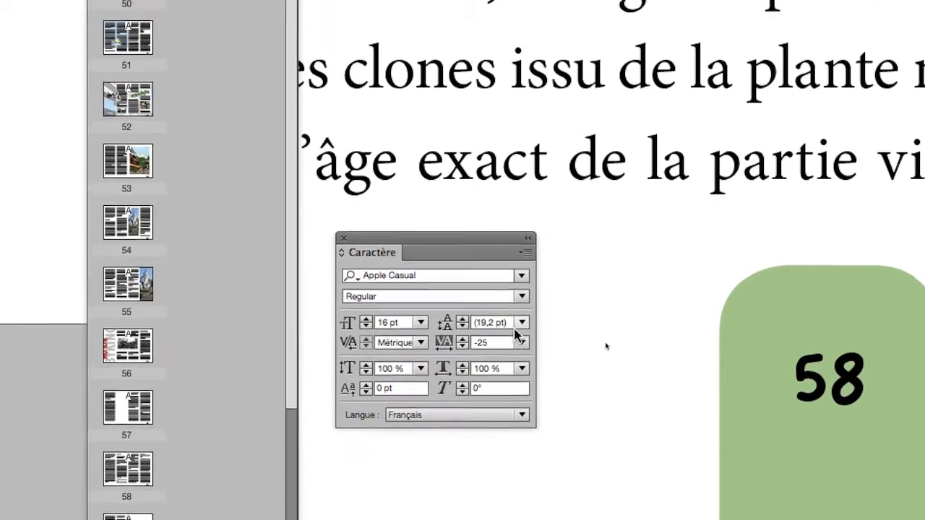
pyautogui.click(521, 288)
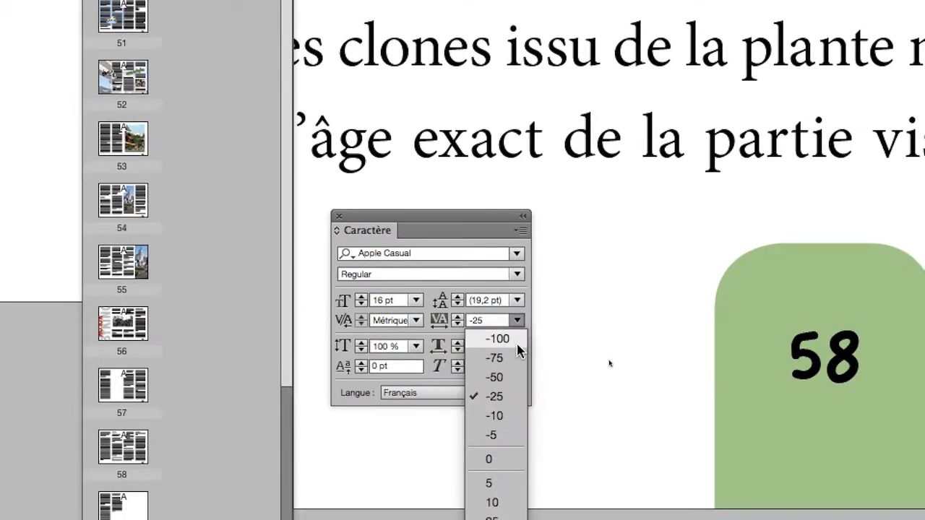
pyautogui.click(521, 309)
pyautogui.click(517, 322)
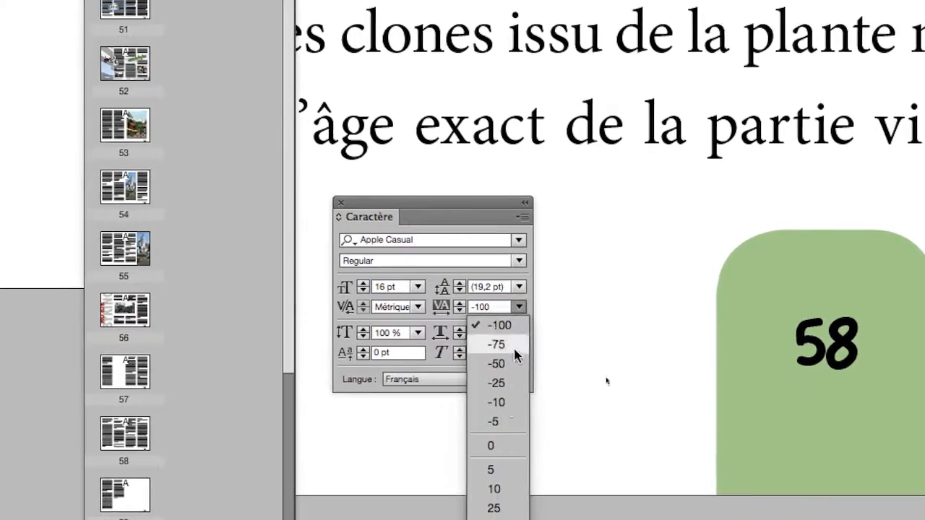
pyautogui.click(506, 416)
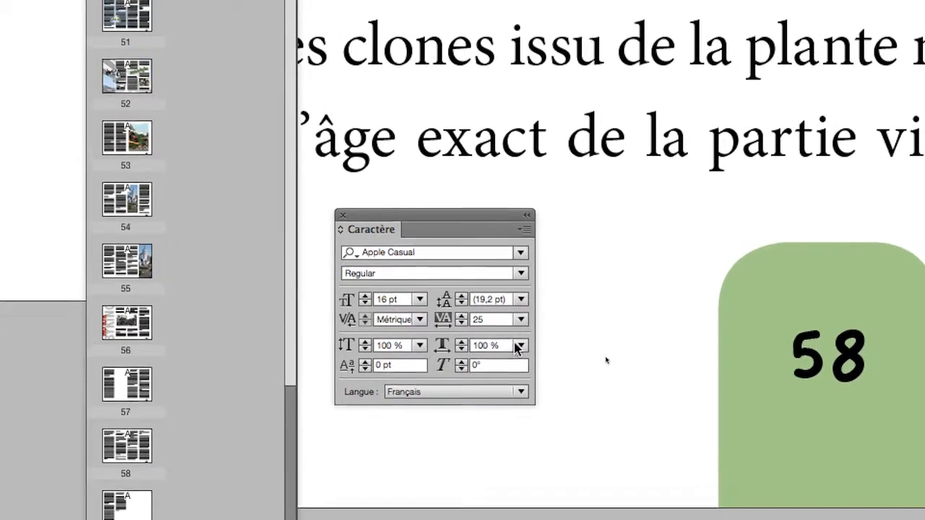
pyautogui.click(518, 334)
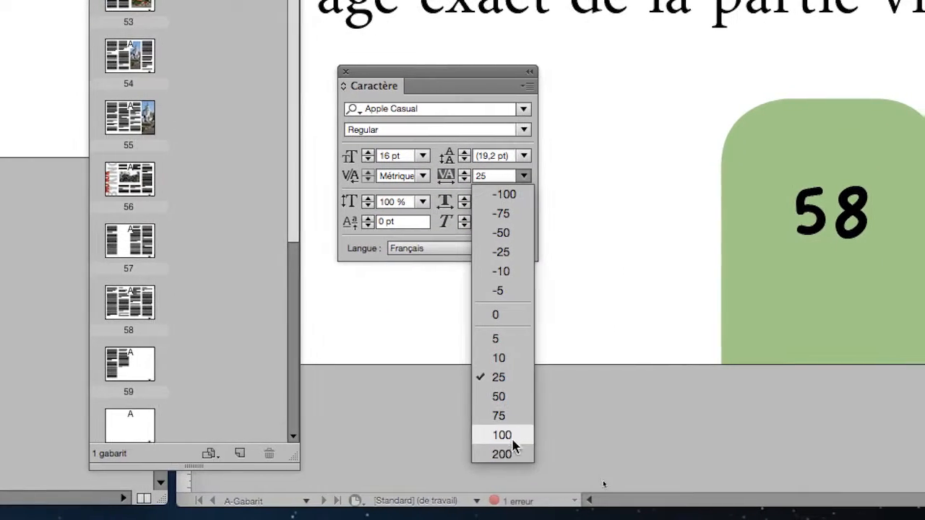
pyautogui.click(512, 454)
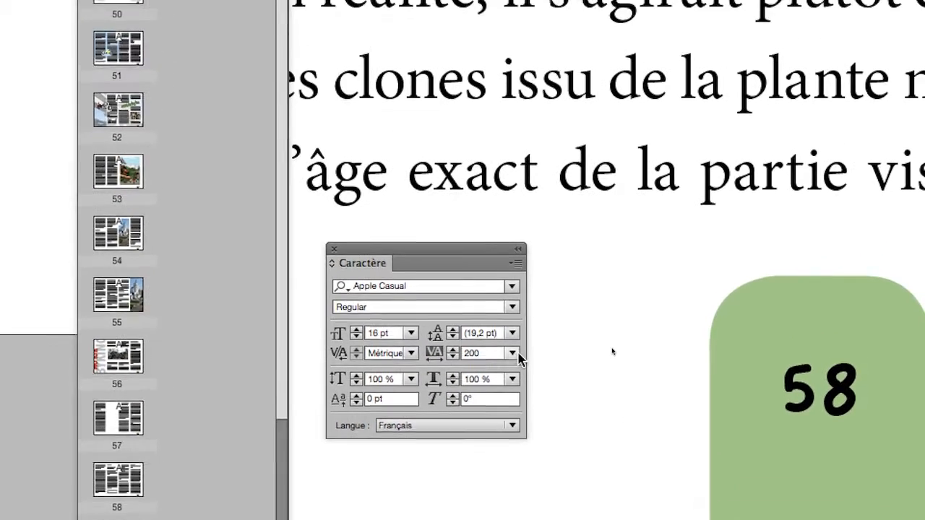
pyautogui.click(524, 176)
pyautogui.click(515, 442)
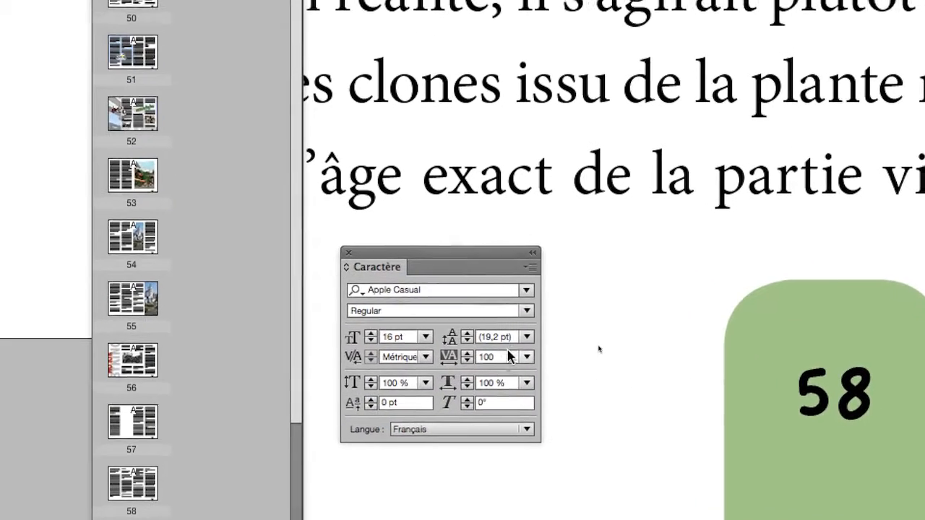
# Step: Set the page-number marker's tracking to 500 and widen its green frame toward the left of the page
pyautogui.doubleClick(499, 357)
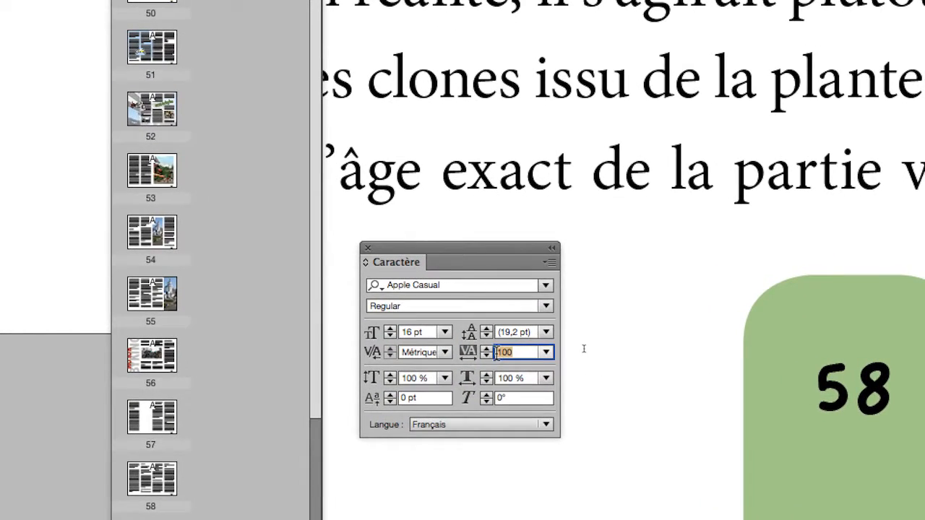
pyautogui.write('500')
pyautogui.press('Tab')
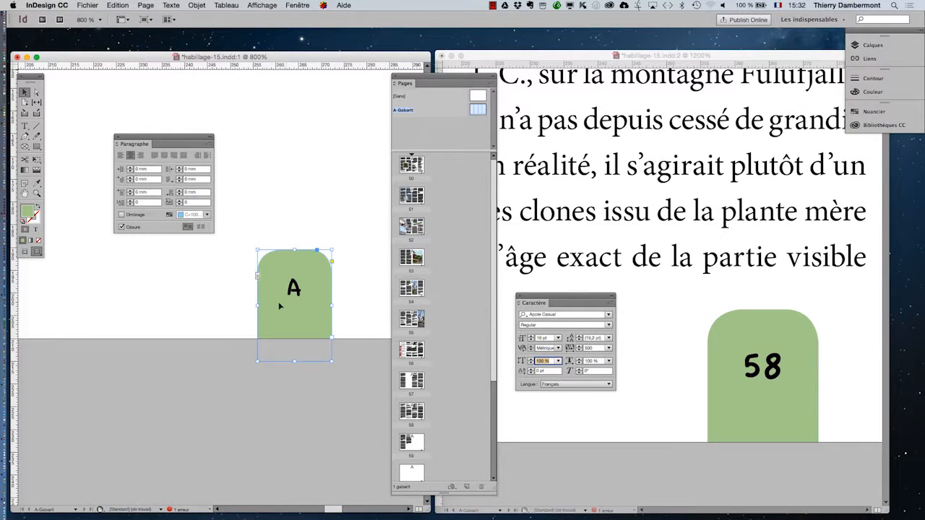
pyautogui.moveTo(259, 305); pyautogui.dragTo(208, 305)
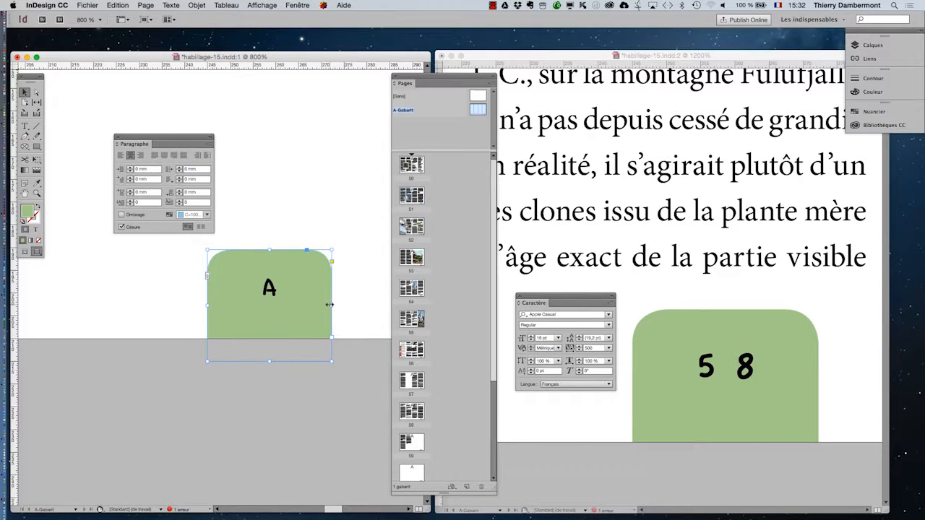
# Step: Widen the green page-number frame toward the right to about 31.5 mm and move the Character panel closer to the page number
pyautogui.moveTo(329, 305); pyautogui.dragTo(351, 305)
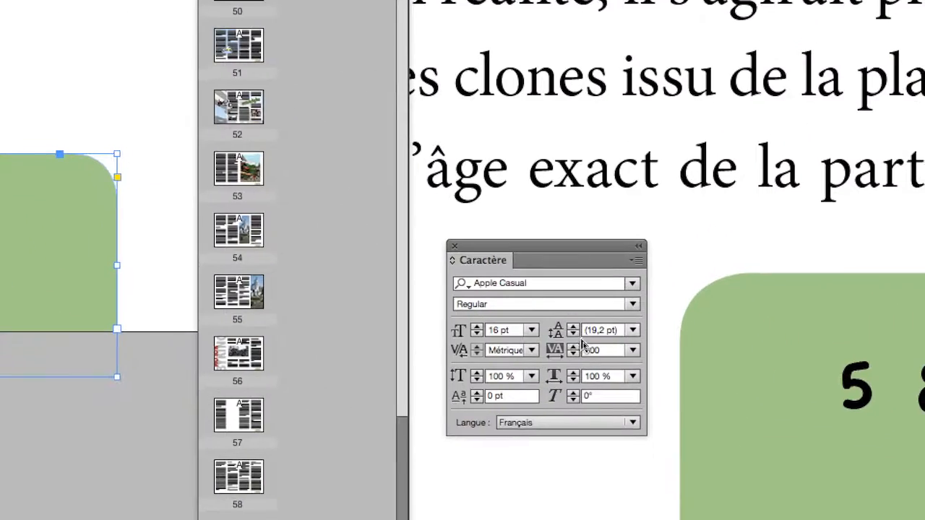
pyautogui.click(570, 348)
pyautogui.moveTo(602, 253); pyautogui.dragTo(719, 229)
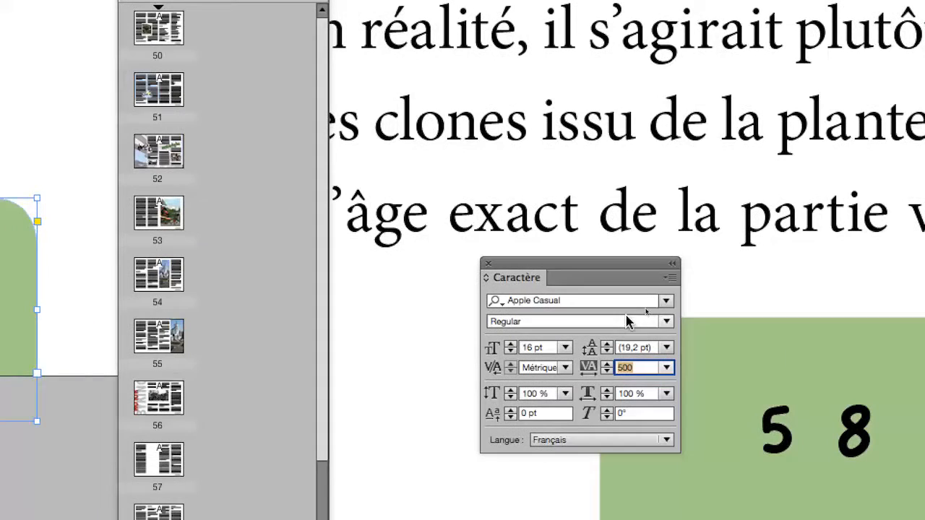
# Step: Try tracking values of 200, 100 and 0 on the page-number marker
pyautogui.write('200')
pyautogui.press('Tab')
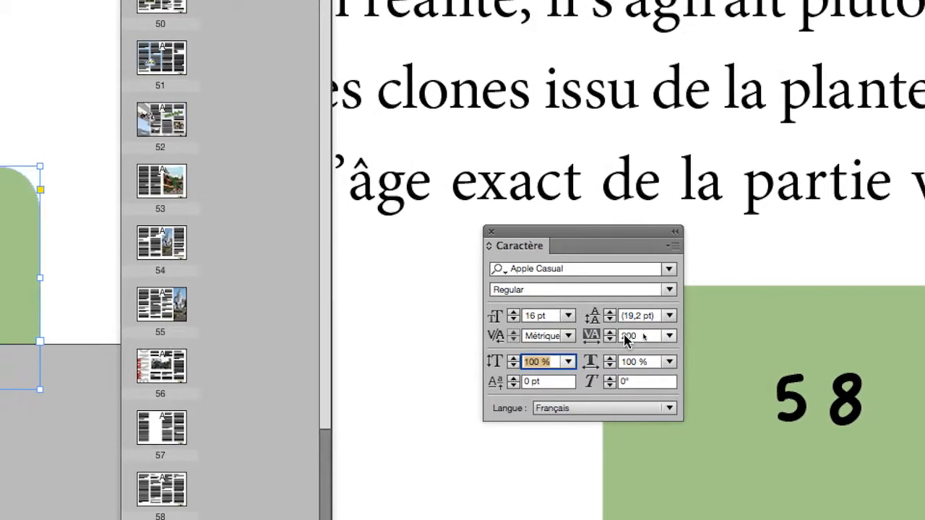
pyautogui.click(638, 334)
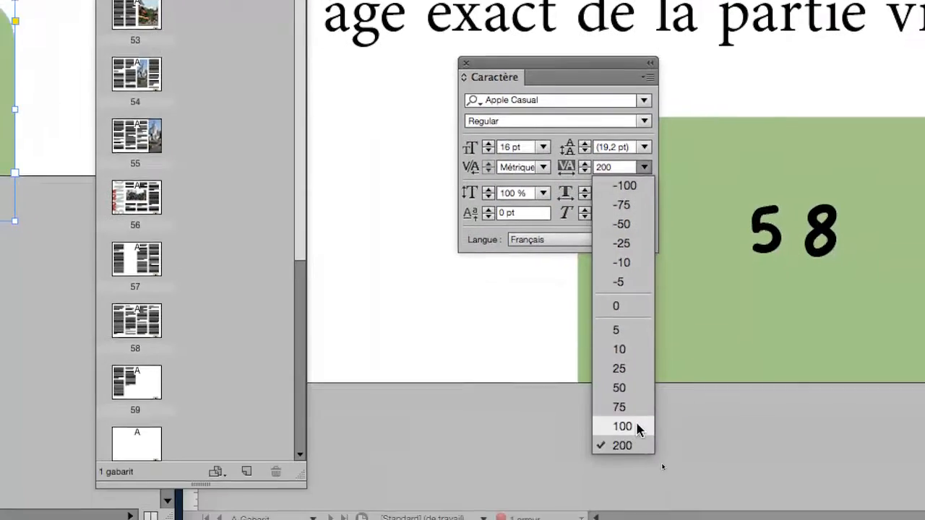
pyautogui.click(640, 423)
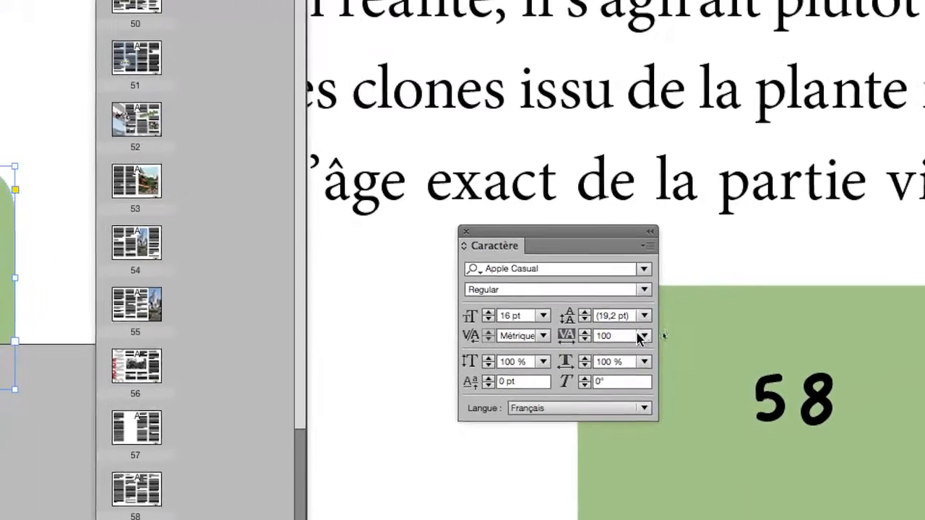
pyautogui.click(649, 247)
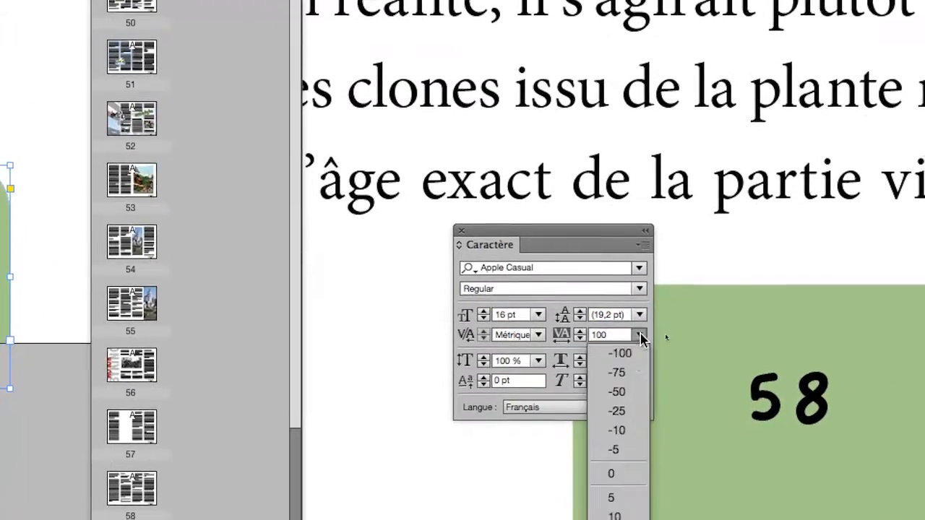
pyautogui.click(635, 370)
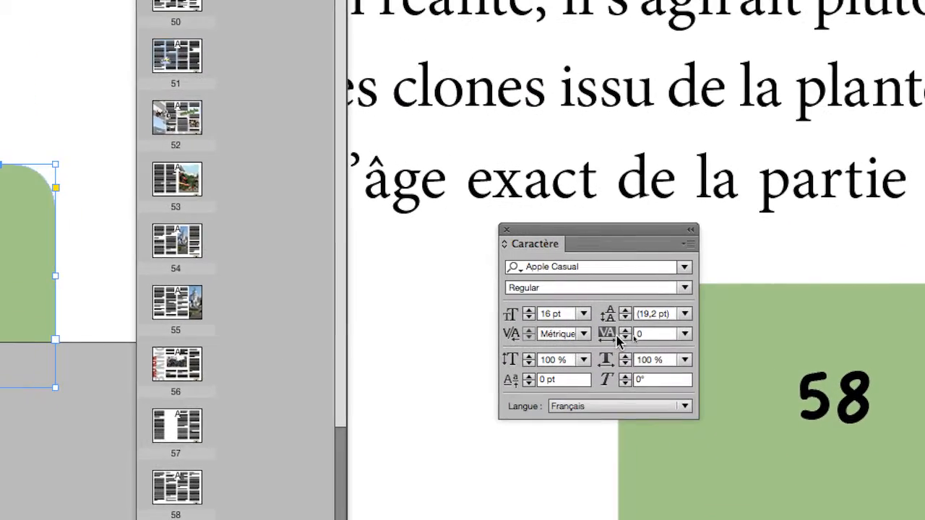
# Step: Tighten the page-number marker's tracking to -40 and enlarge its font size to 30 pt
pyautogui.click(625, 337)
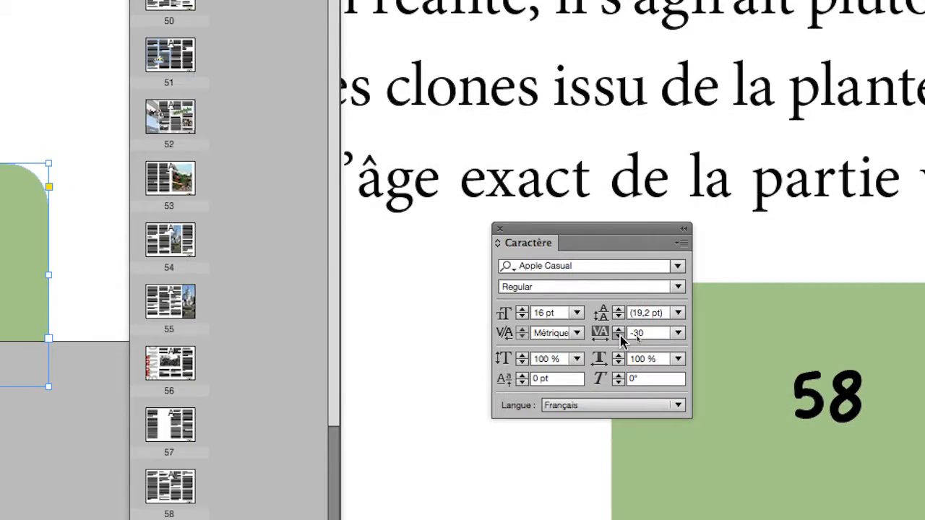
pyautogui.click(625, 337)
pyautogui.click(582, 325)
pyautogui.click(583, 325)
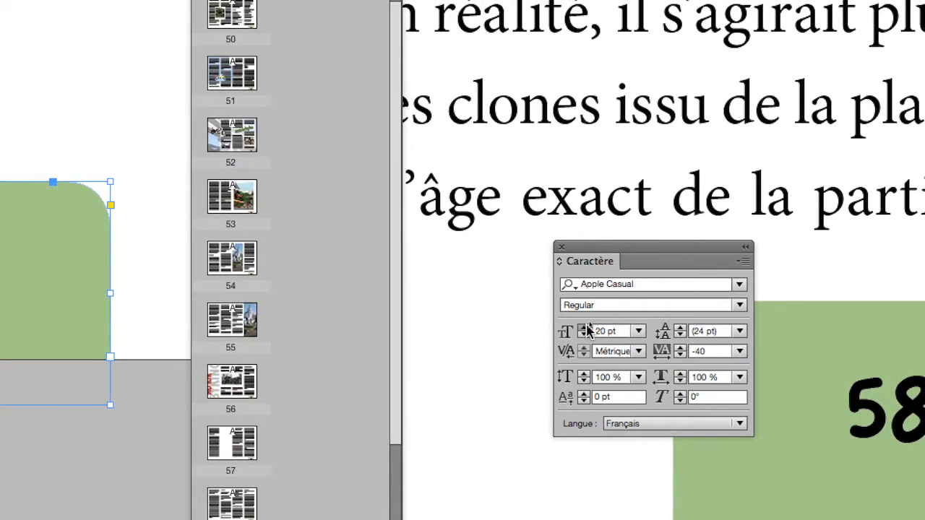
pyautogui.click(583, 326)
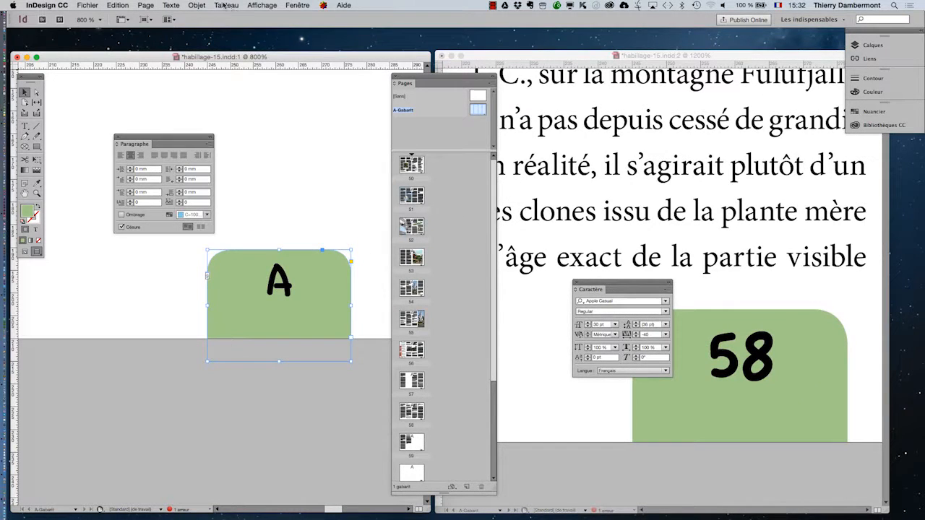
# Step: Set the green text frame's fixed first-baseline offset to a minimum of 11 mm in its text frame options, then deselect the frame
pyautogui.click(205, 5)
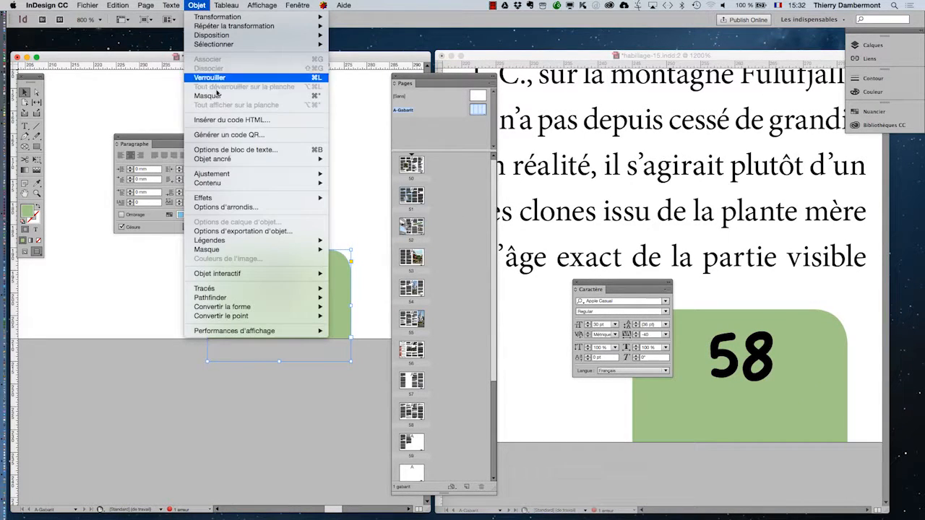
pyautogui.click(242, 151)
pyautogui.moveTo(196, 88); pyautogui.dragTo(695, 43)
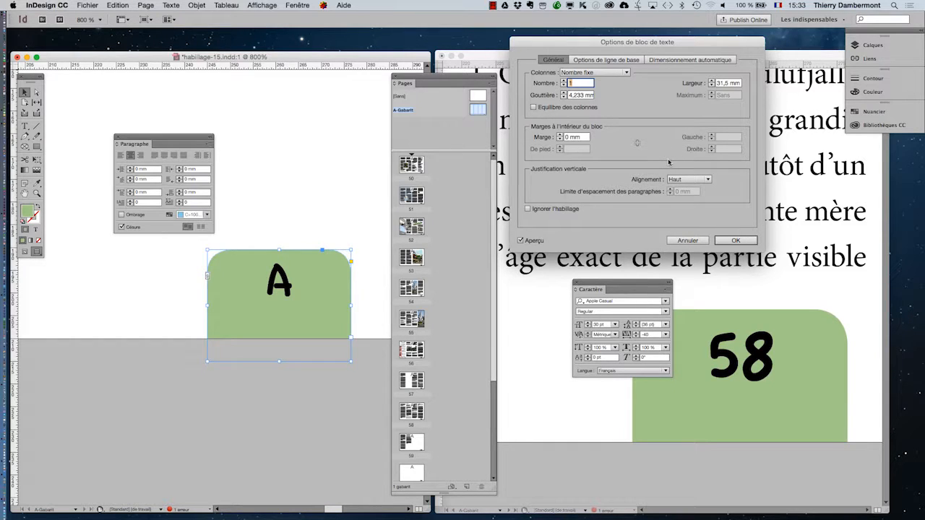
pyautogui.click(618, 61)
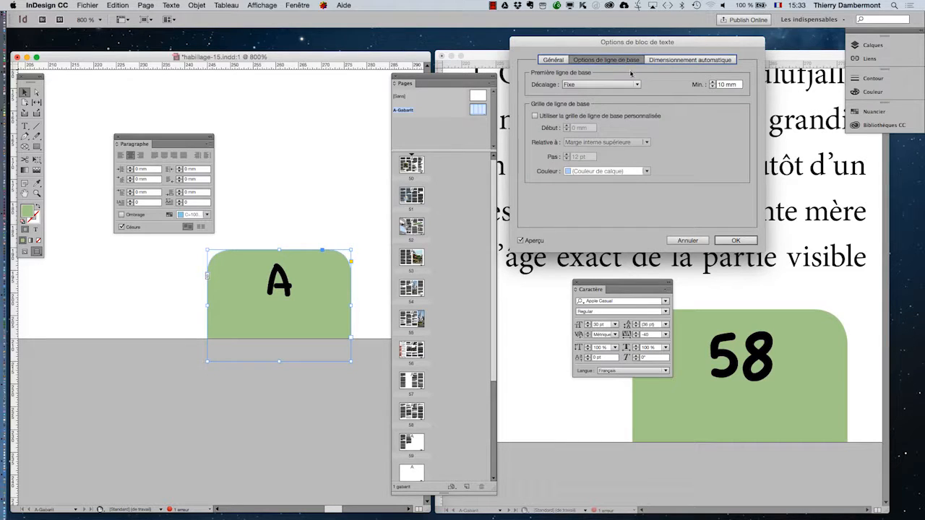
pyautogui.click(711, 81)
pyautogui.click(712, 82)
pyautogui.click(711, 82)
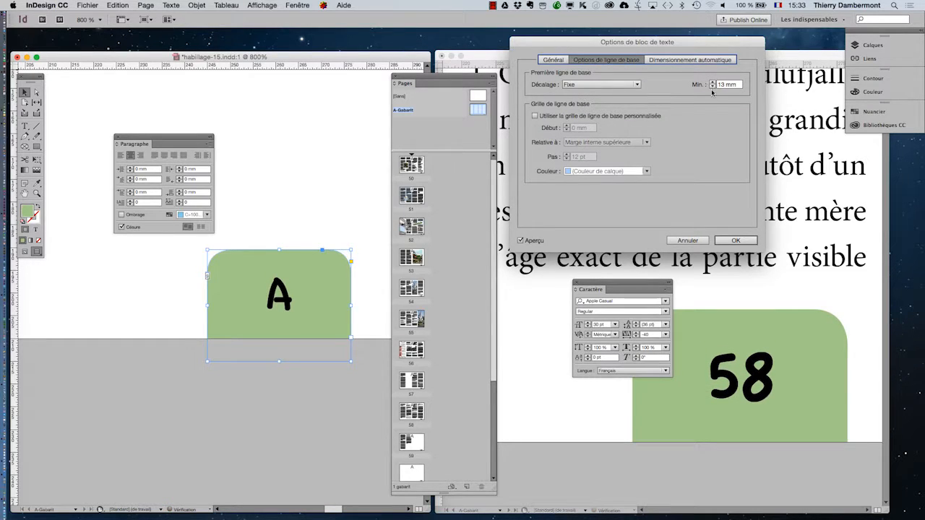
pyautogui.click(712, 88)
pyautogui.click(711, 88)
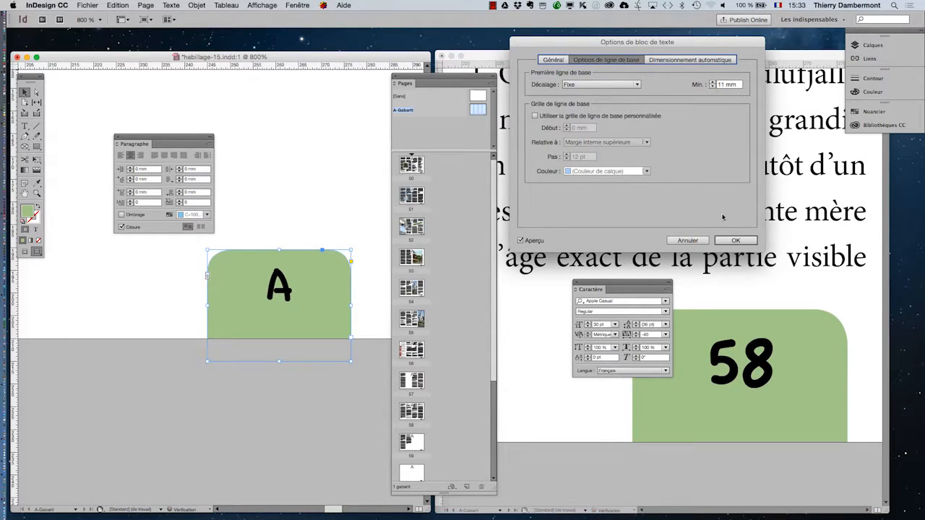
pyautogui.click(730, 241)
pyautogui.click(279, 465)
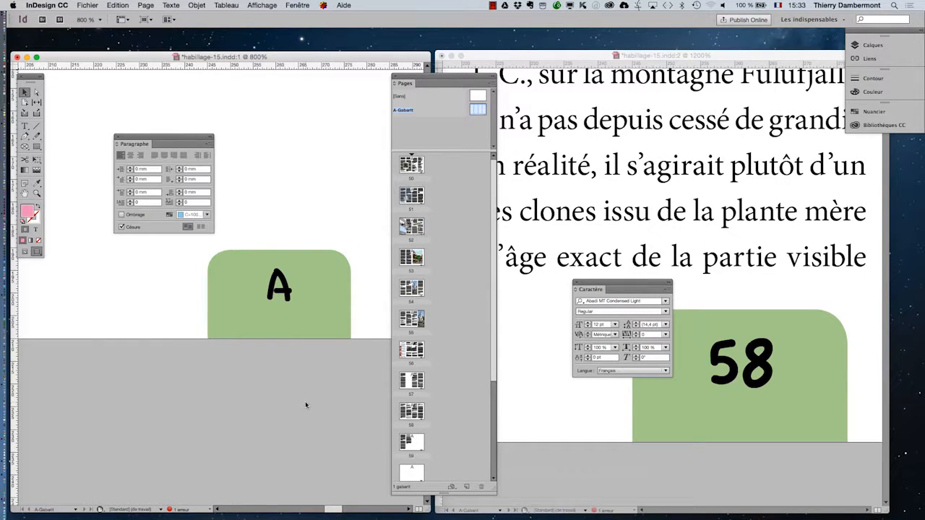